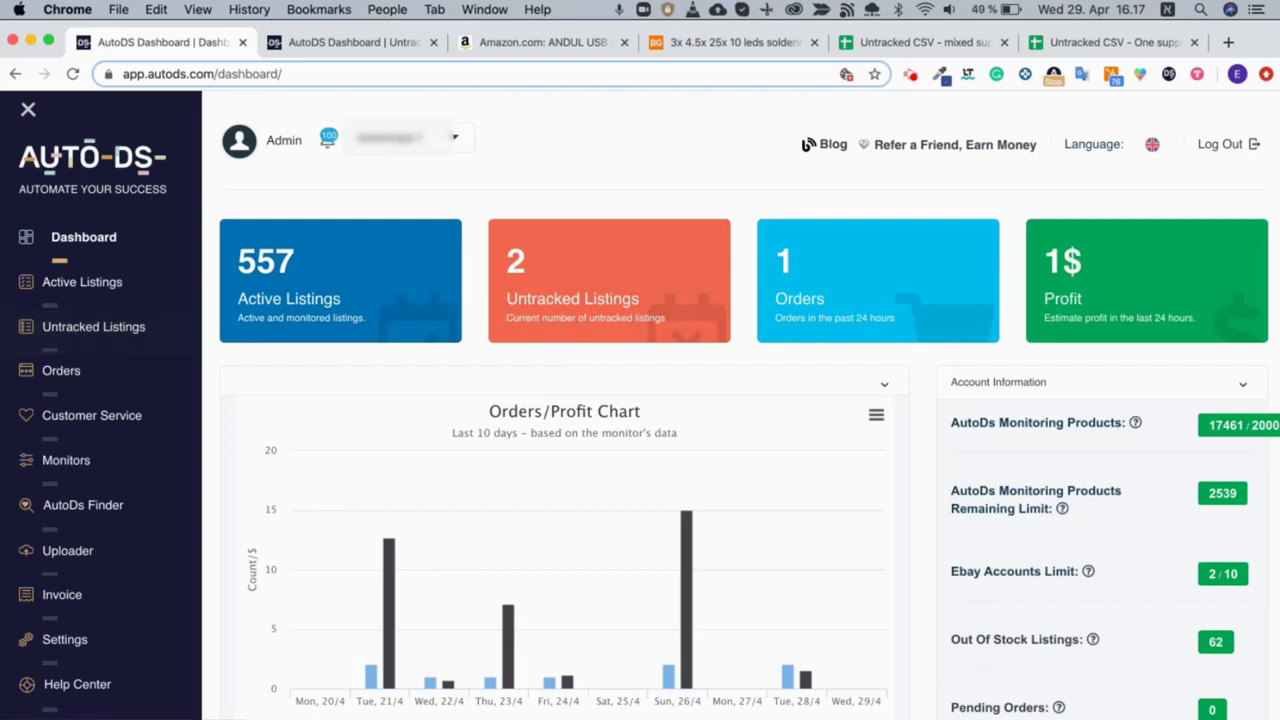
Step: Switch to the open Untracked Listings page and collapse the side menu to widen the table
{"action": "left_click", "coordinate": [352, 44]}
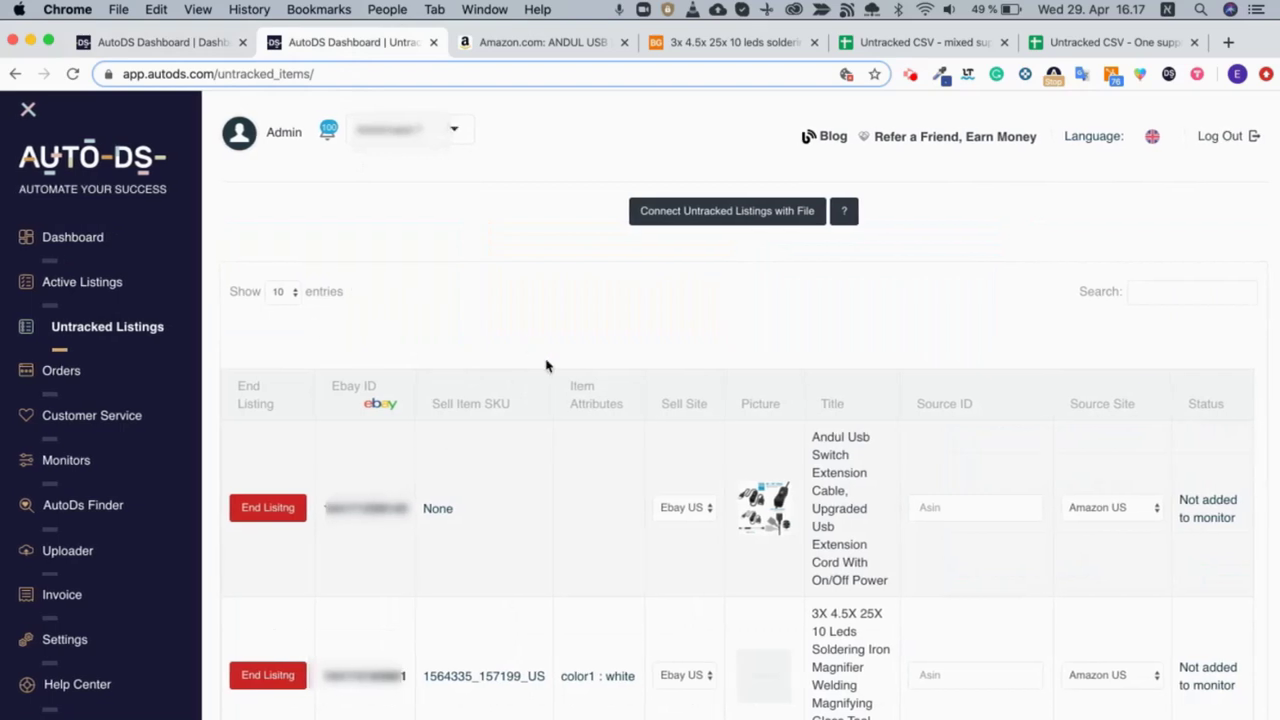
{"action": "left_click", "coordinate": [28, 110]}
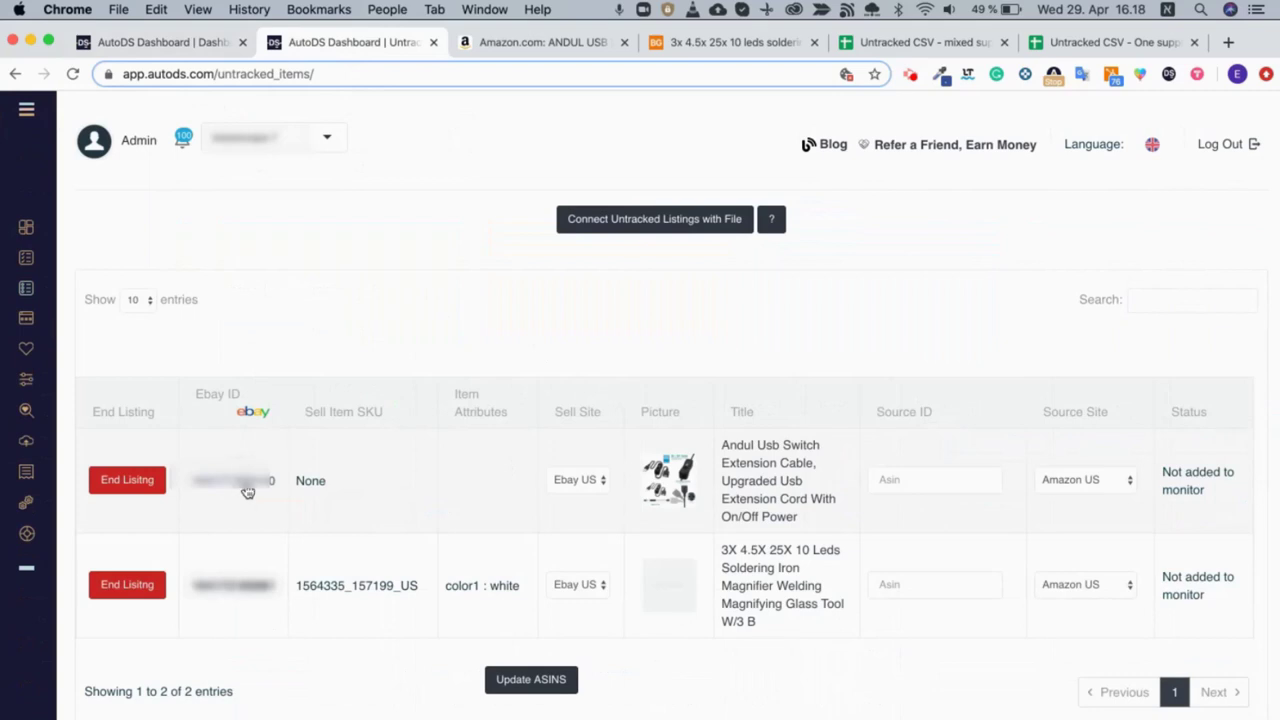
Step: Examine the untracked listings table: Sell Item SKU, Item Attributes, Sell Site, Picture and Source ID columns, and each listing's SKU
{"action": "left_click", "coordinate": [312, 410]}
{"action": "left_click_drag", "start_coordinate": [312, 410], "coordinate": [380, 411]}
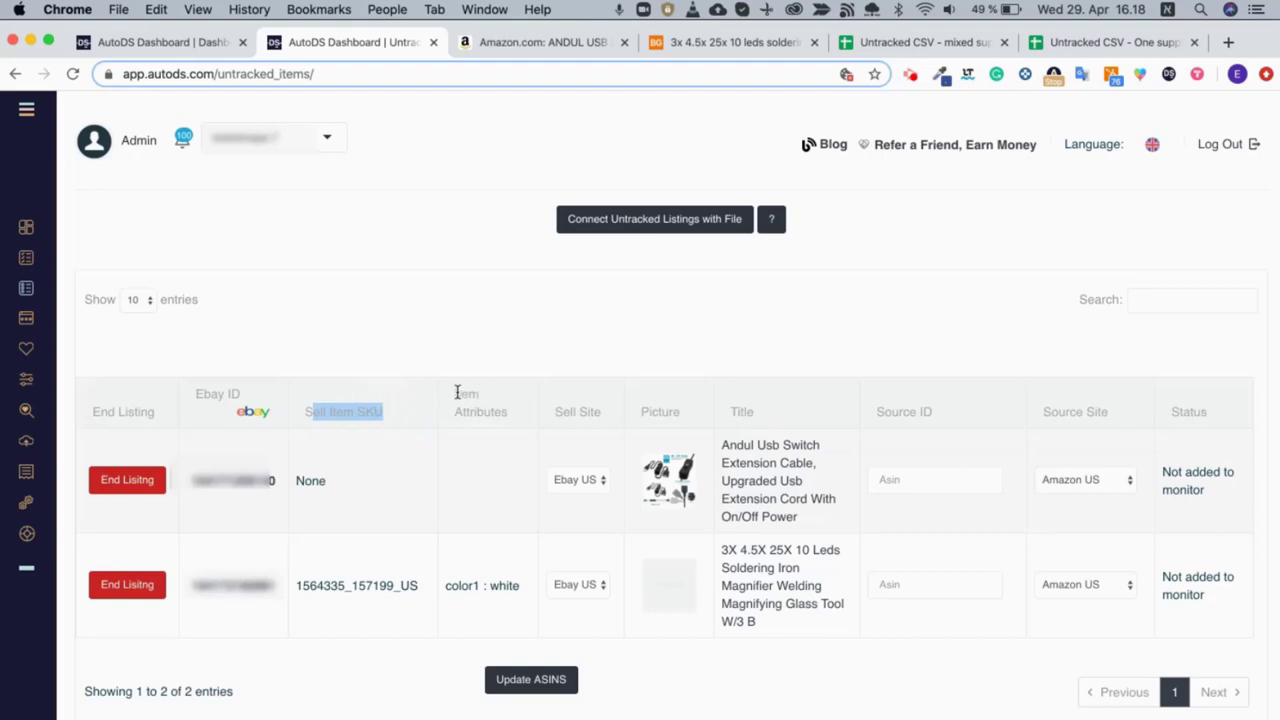
{"action": "left_click_drag", "start_coordinate": [457, 392], "coordinate": [606, 418]}
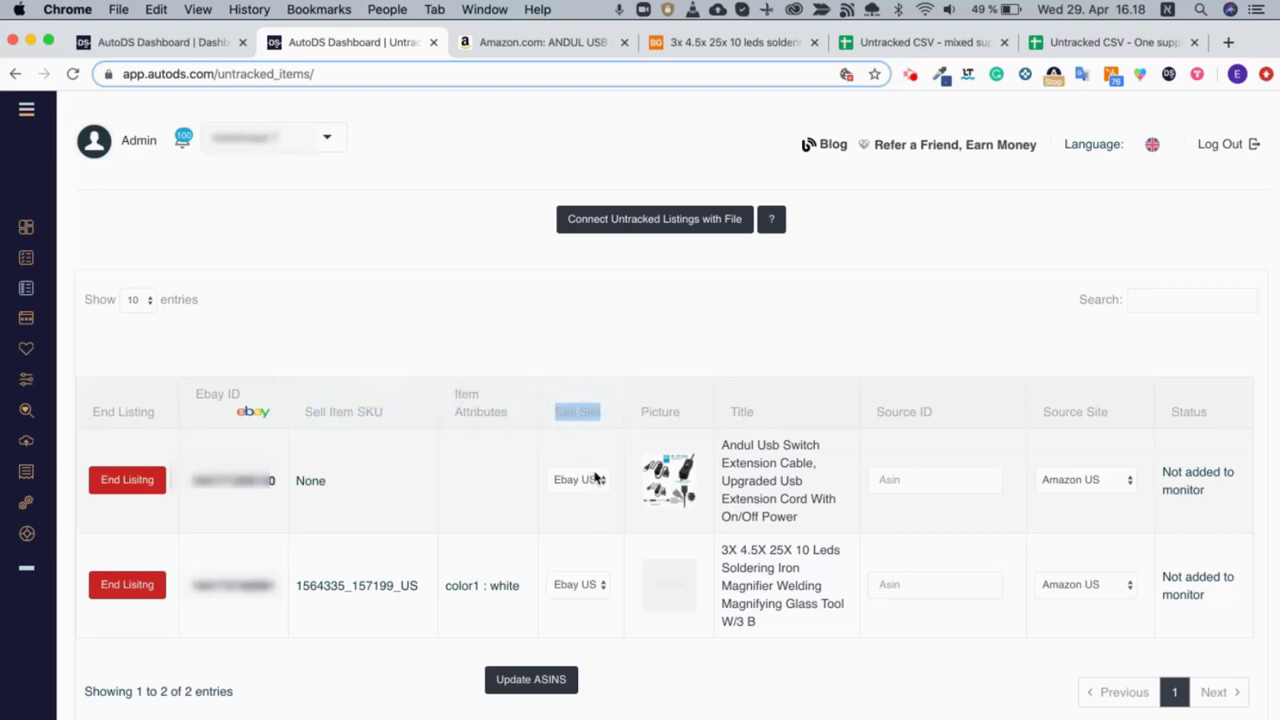
{"action": "left_click", "coordinate": [596, 479]}
{"action": "left_click", "coordinate": [664, 412]}
{"action": "left_click_drag", "start_coordinate": [872, 412], "coordinate": [940, 416]}
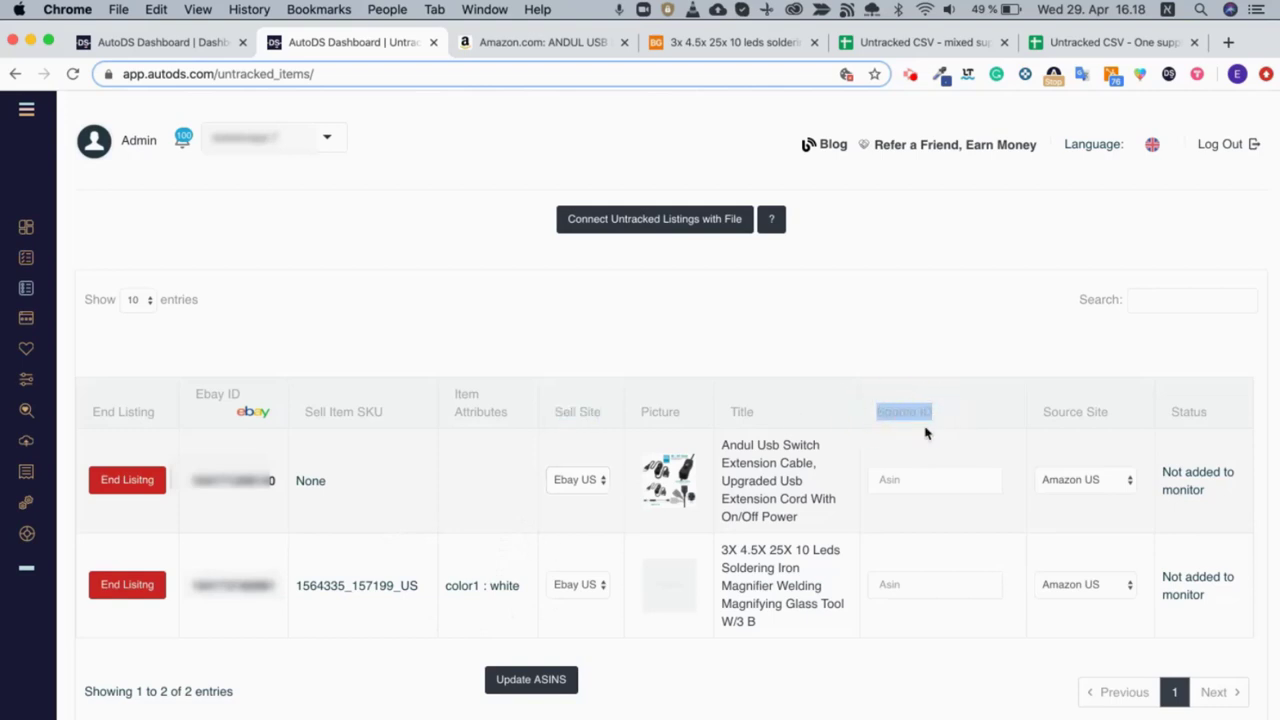
{"action": "double_click", "coordinate": [312, 482]}
{"action": "left_click_drag", "start_coordinate": [428, 586], "coordinate": [360, 563]}
{"action": "left_click", "coordinate": [434, 491]}
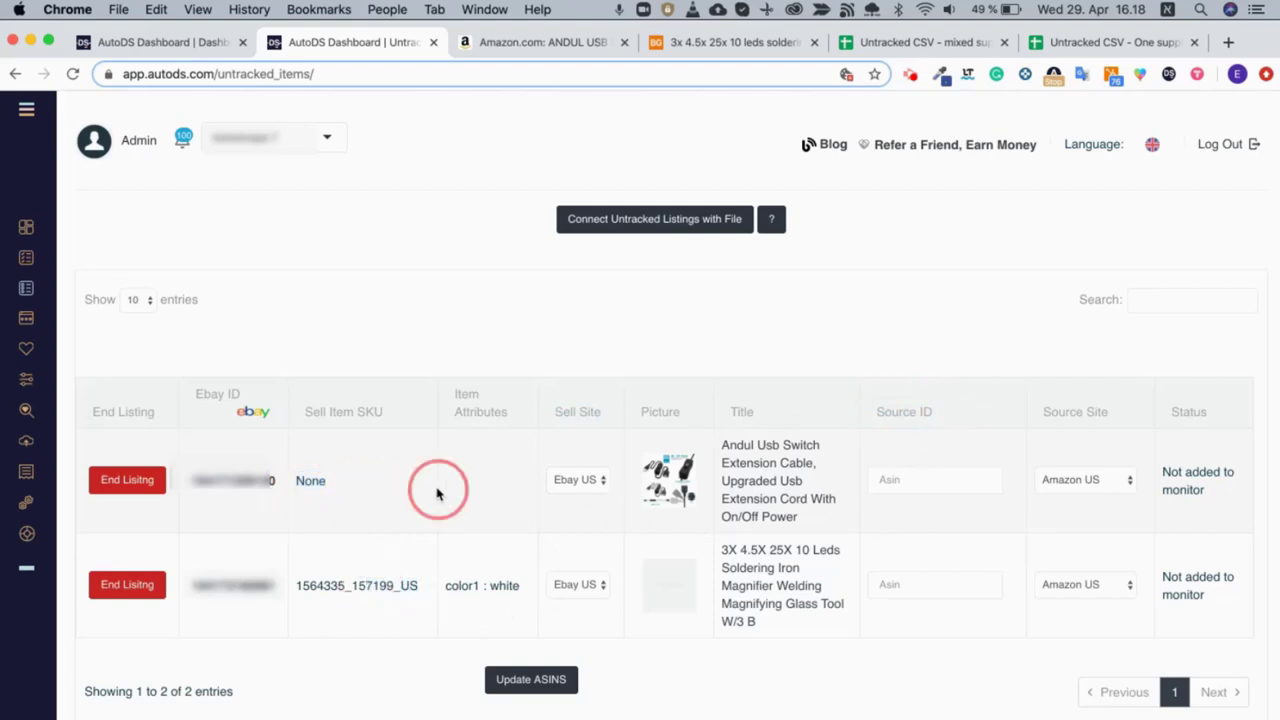
Step: On the Amazon USB switch cable page, clear the AutoDS Item Grabber, extract the item again and copy its ID B07T9BRNHW
{"action": "left_click", "coordinate": [550, 42]}
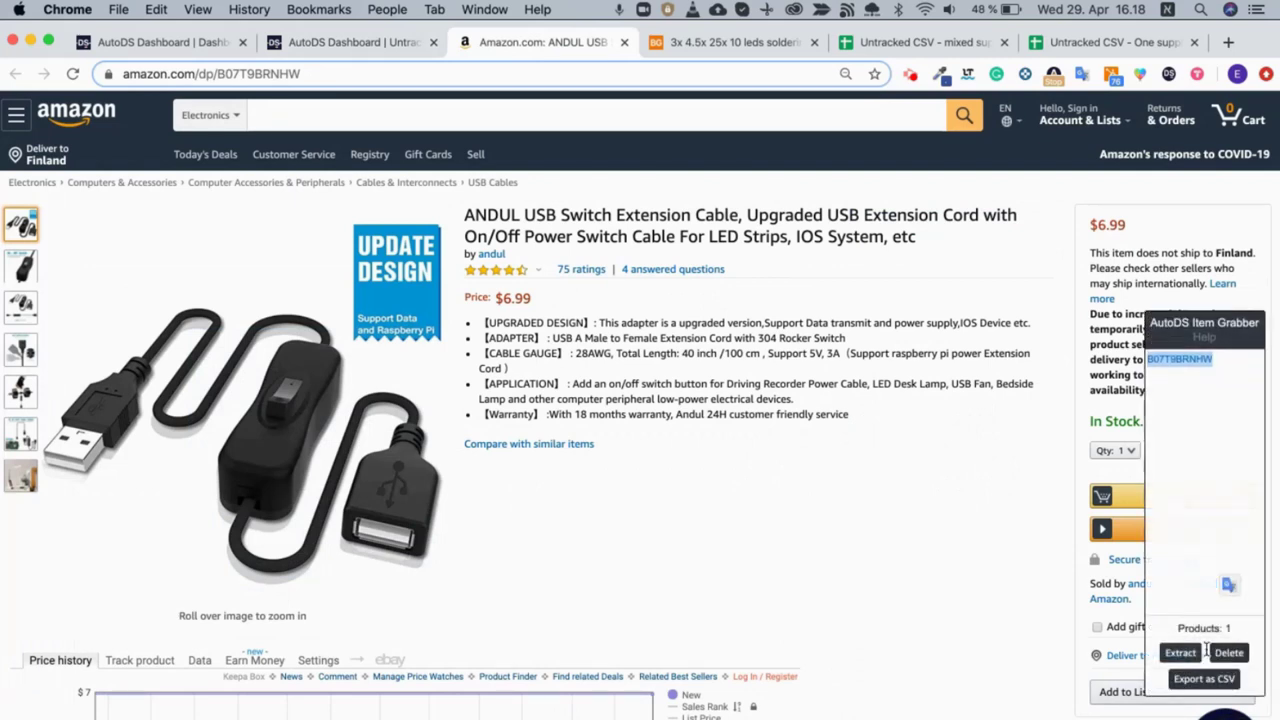
{"action": "left_click", "coordinate": [1229, 652]}
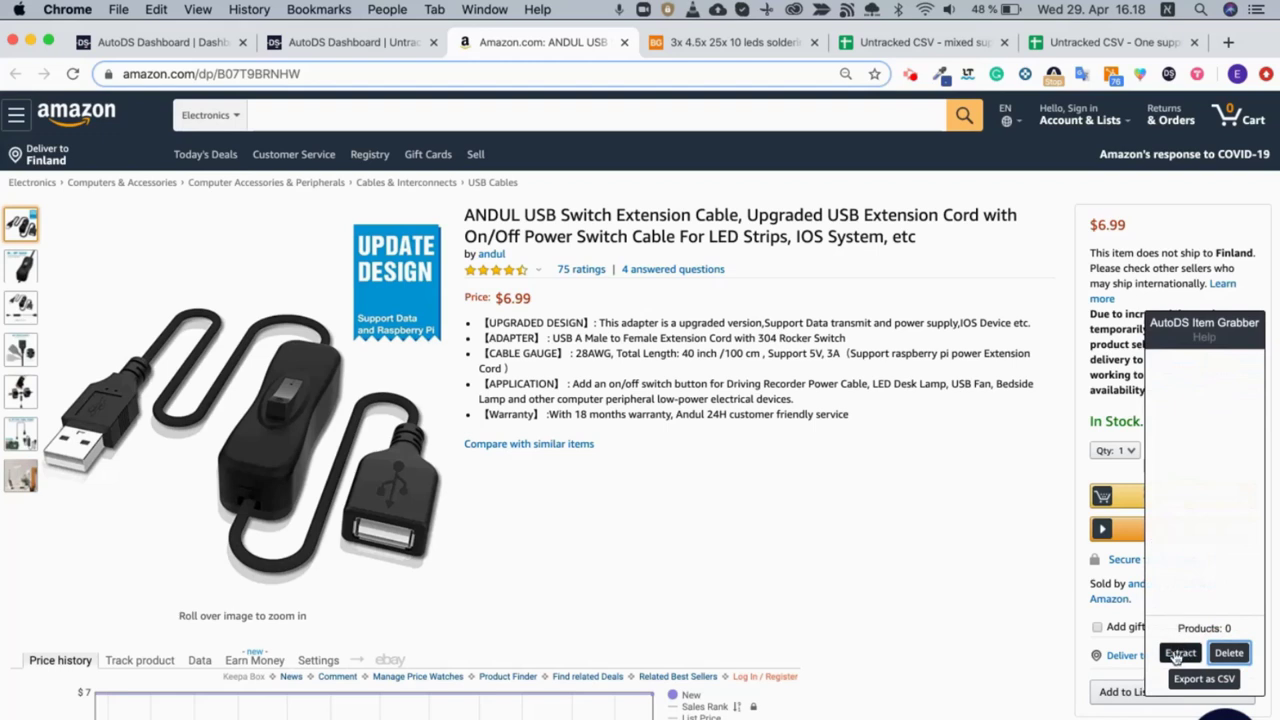
{"action": "left_click", "coordinate": [1180, 652]}
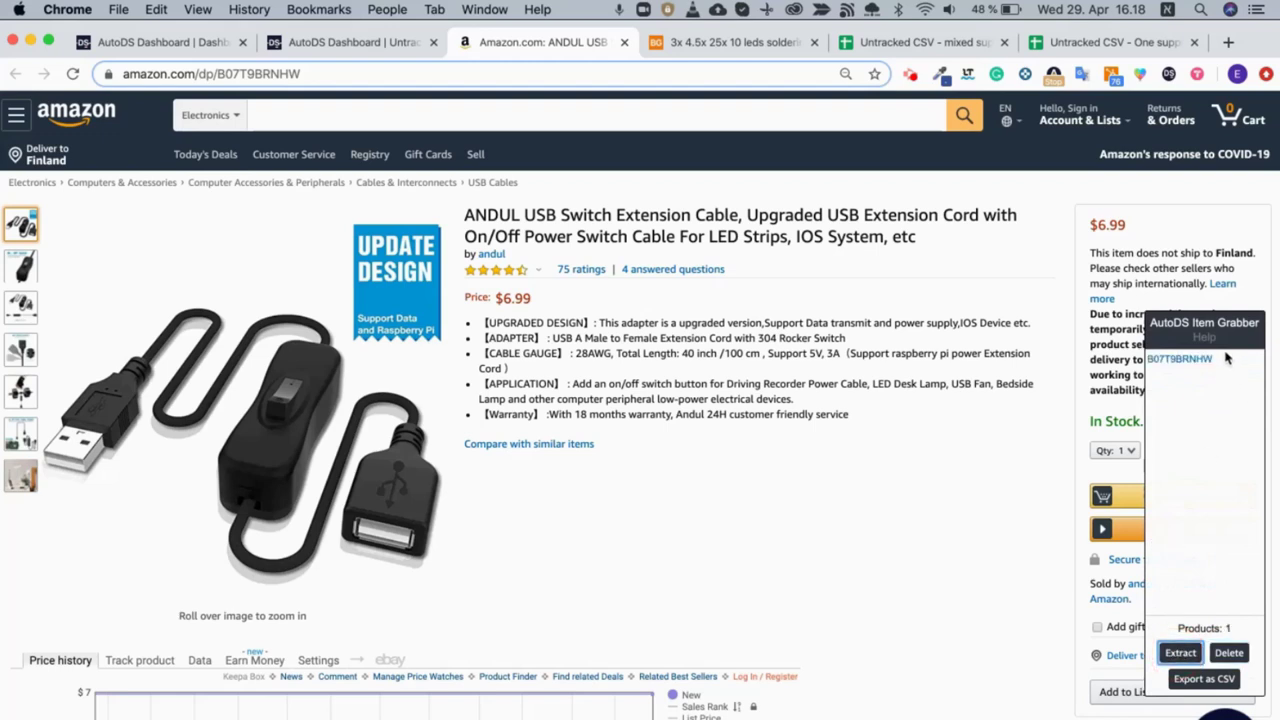
{"action": "left_click_drag", "start_coordinate": [1214, 358], "coordinate": [1208, 395]}
{"action": "key", "text": "super+c"}
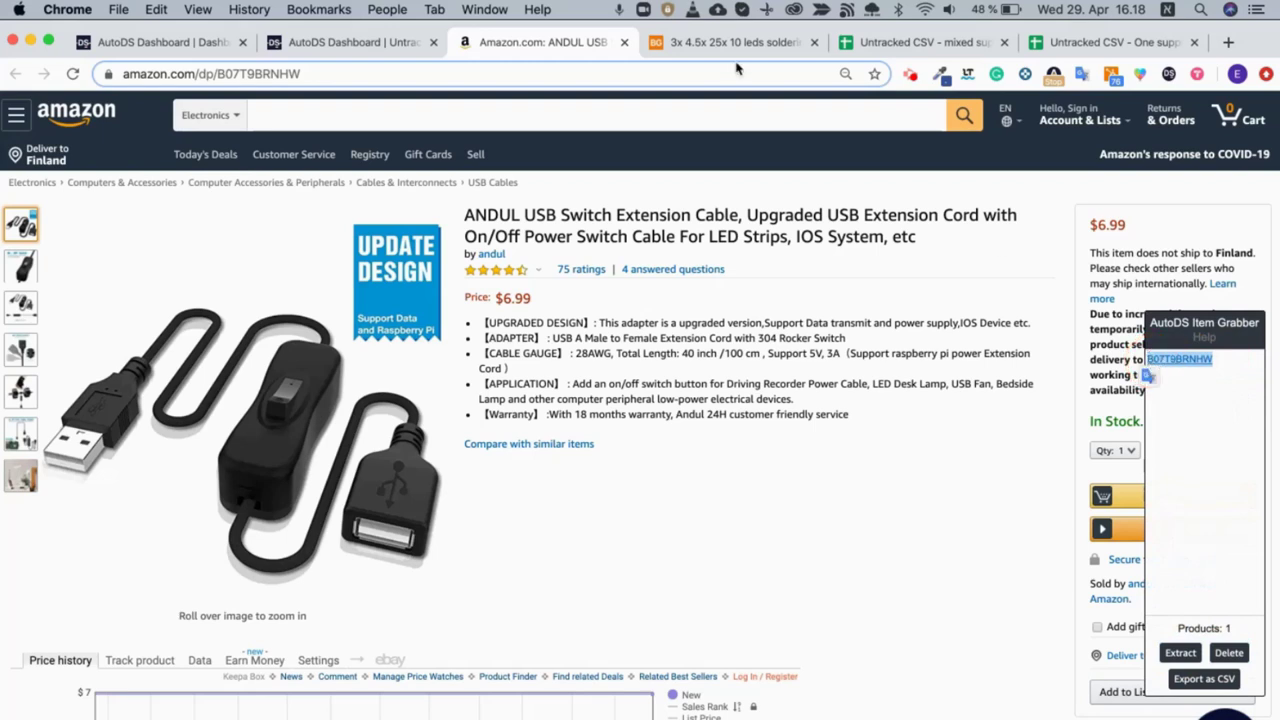
Step: In AutoDS, paste B07T9BRNHW as the USB cable listing's Source ID and keep Amazon US as its source site
{"action": "left_click", "coordinate": [333, 45]}
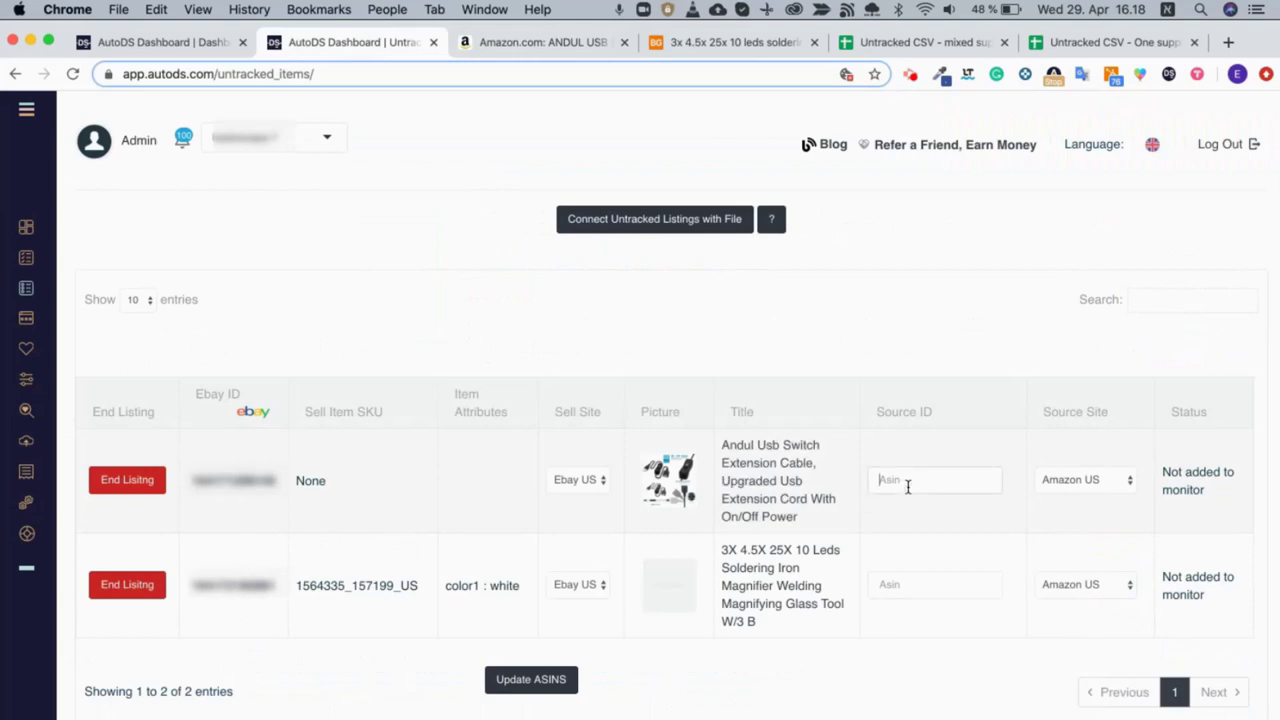
{"action": "key", "text": "super+v"}
{"action": "left_click", "coordinate": [1047, 405]}
{"action": "left_click_drag", "start_coordinate": [1047, 405], "coordinate": [1109, 414]}
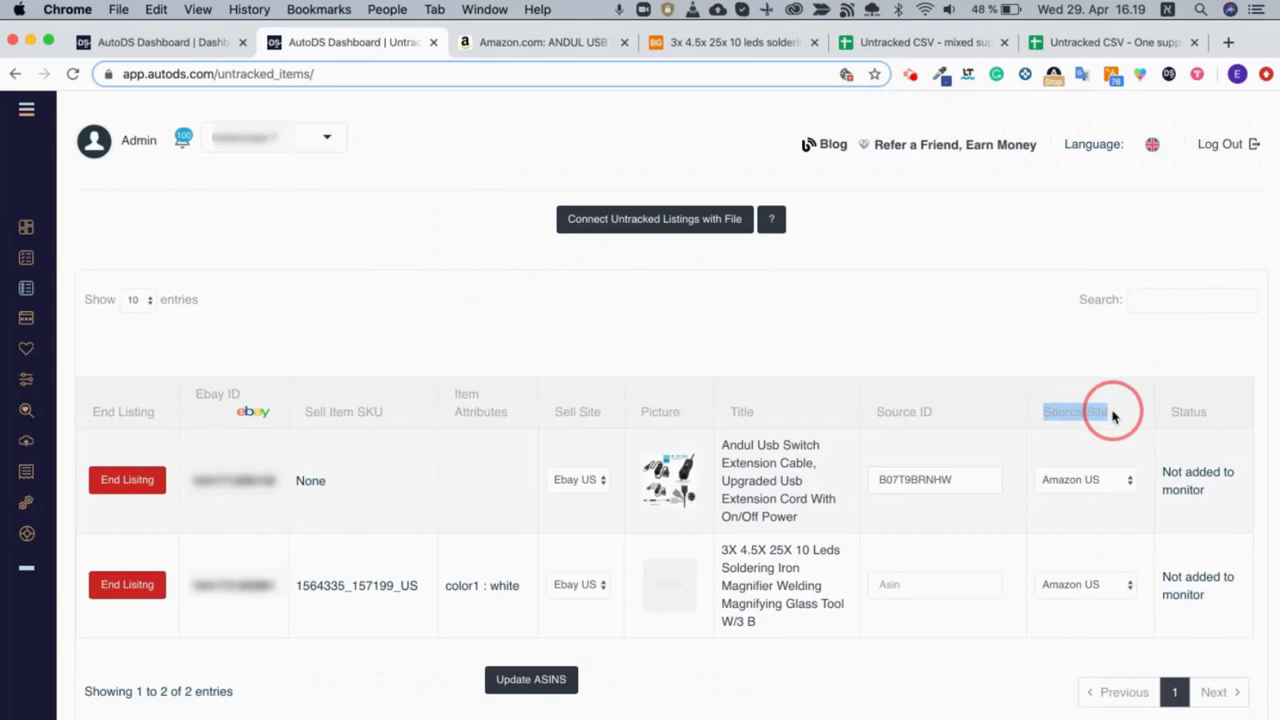
{"action": "left_click", "coordinate": [1088, 484]}
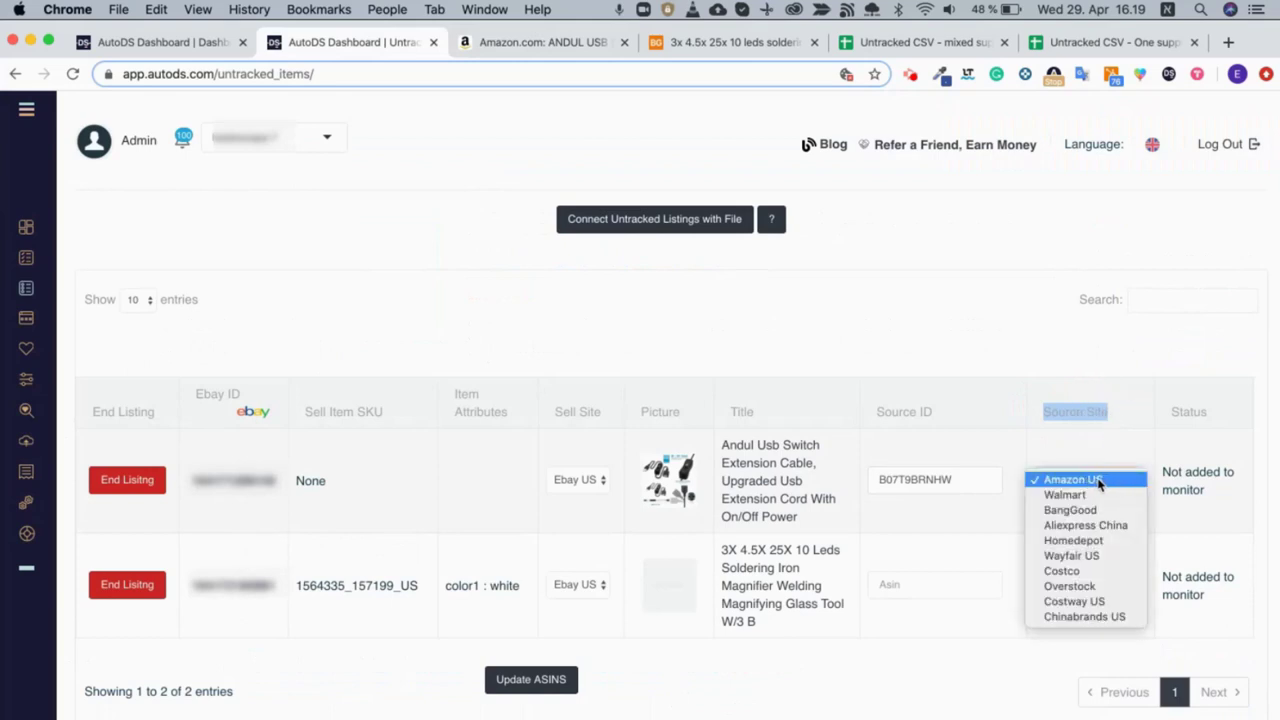
{"action": "left_click", "coordinate": [1098, 482]}
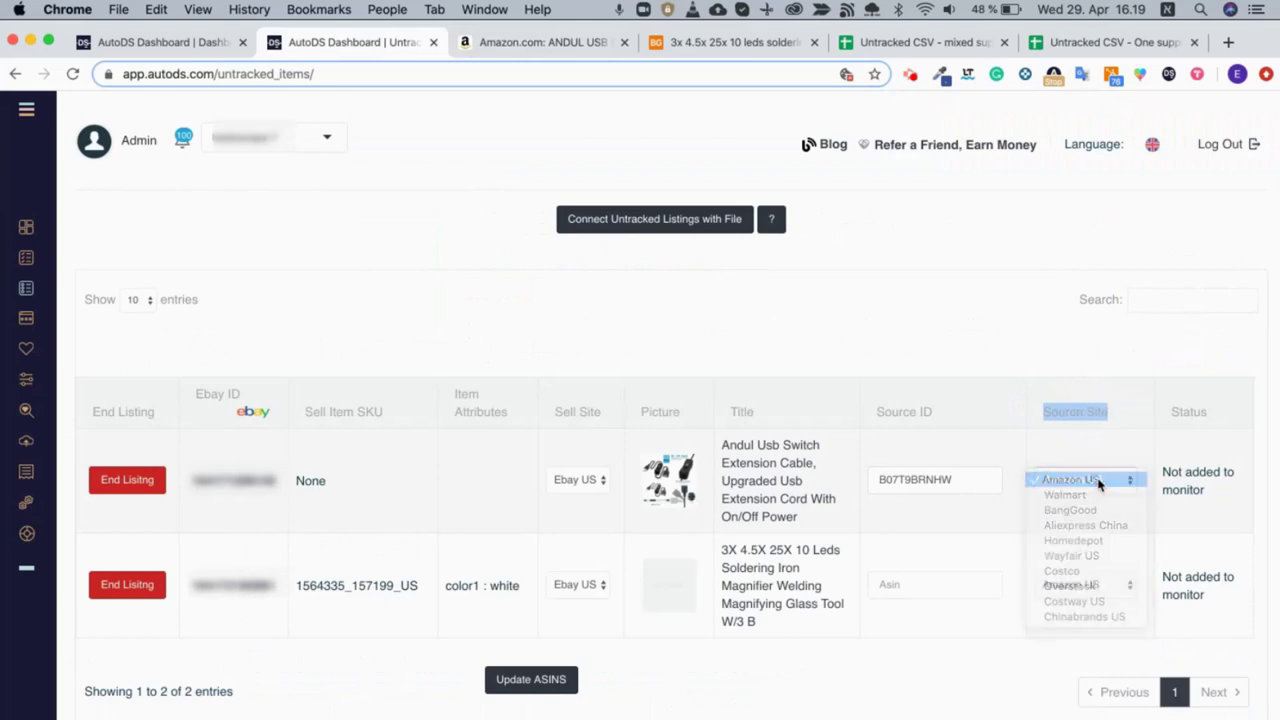
{"action": "left_click", "coordinate": [1019, 443]}
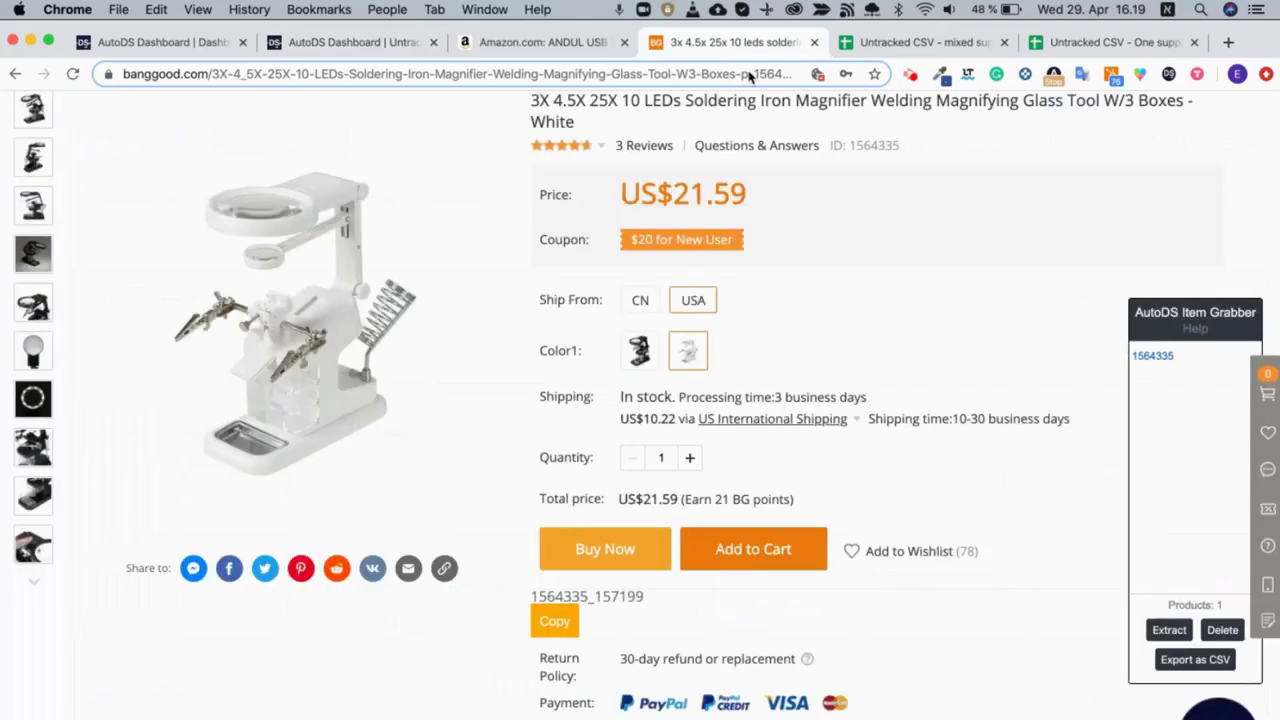
Step: On the BangGood soldering magnifier page, clear the AutoDS Item Grabber, extract the item again and select its ID 1564335
{"action": "left_click", "coordinate": [1222, 629]}
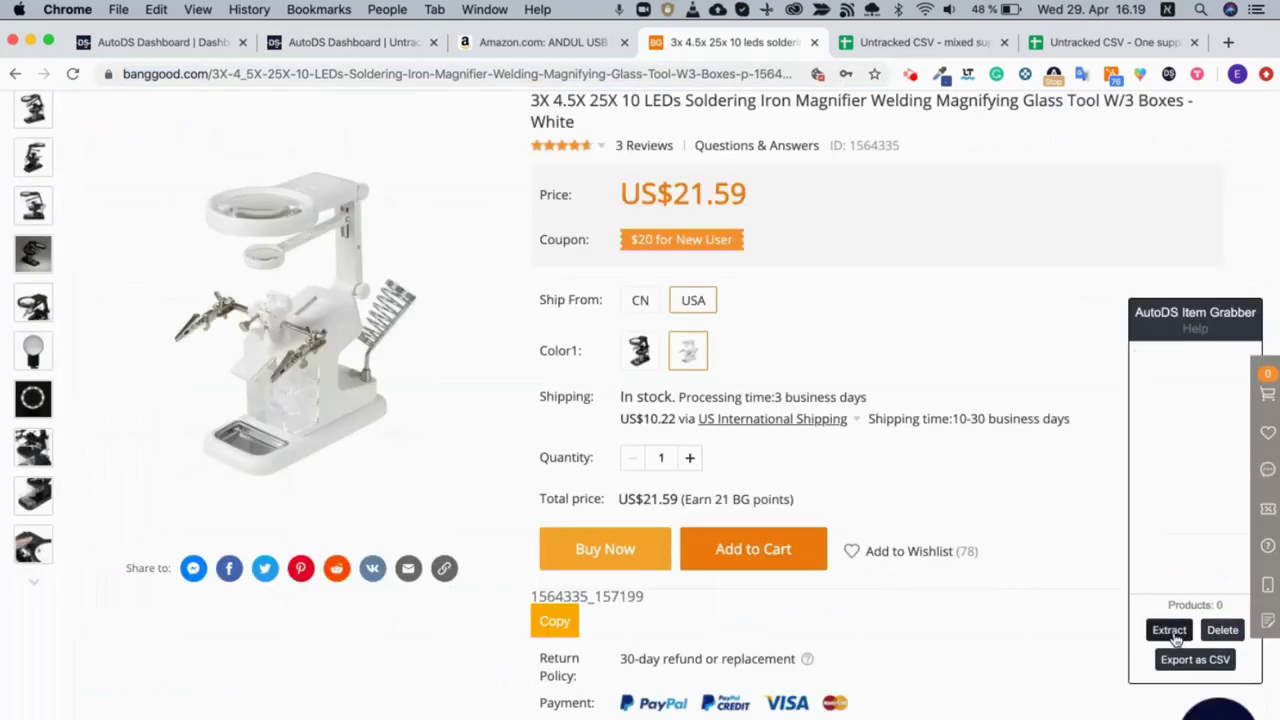
{"action": "left_click", "coordinate": [1176, 632]}
{"action": "left_click", "coordinate": [1176, 352]}
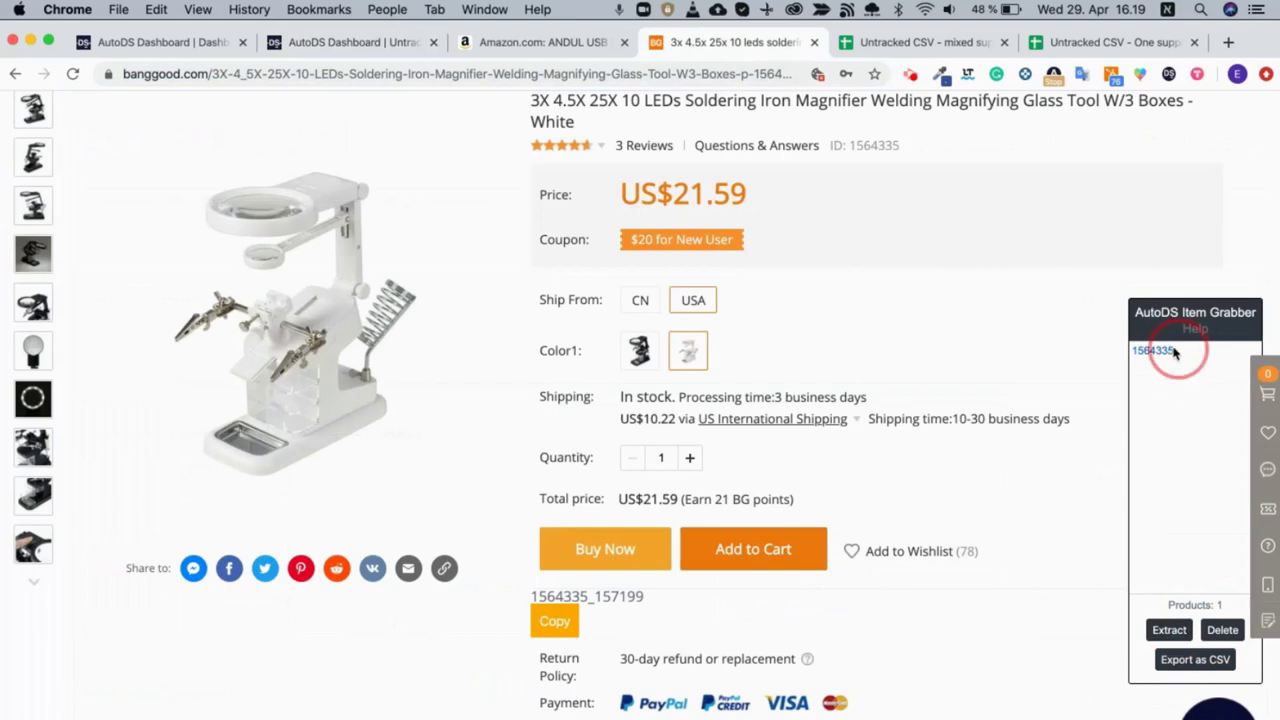
{"action": "left_click_drag", "start_coordinate": [1176, 352], "coordinate": [1129, 351]}
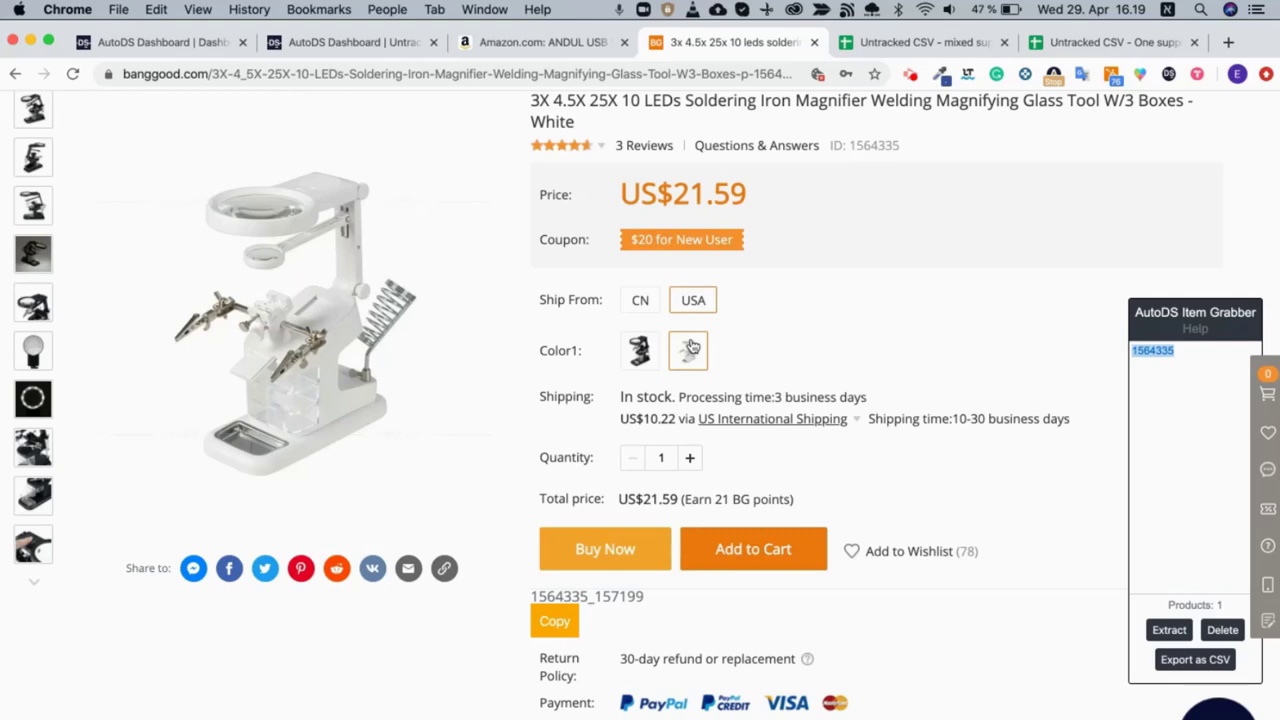
Step: Review the two parts of the white USA variant's ID on the BangGood page and copy the full ID 1564335_157199
{"action": "left_click", "coordinate": [645, 594]}
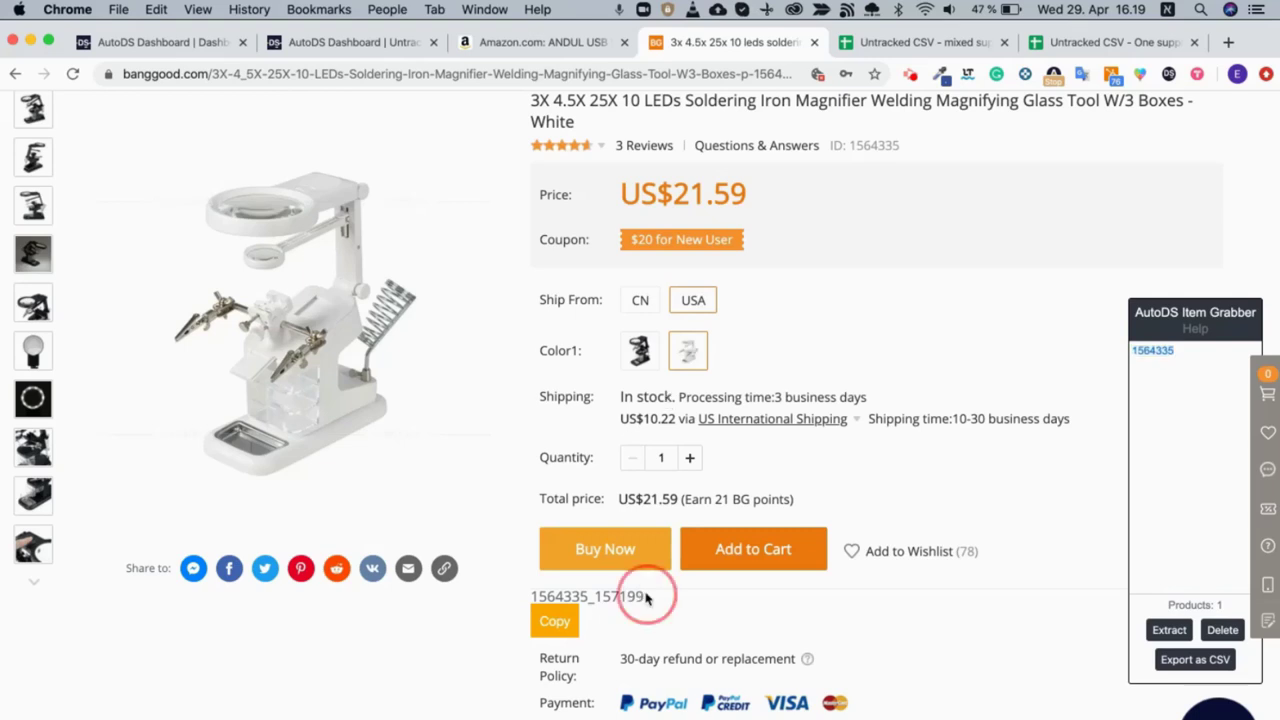
{"action": "double_click", "coordinate": [549, 594]}
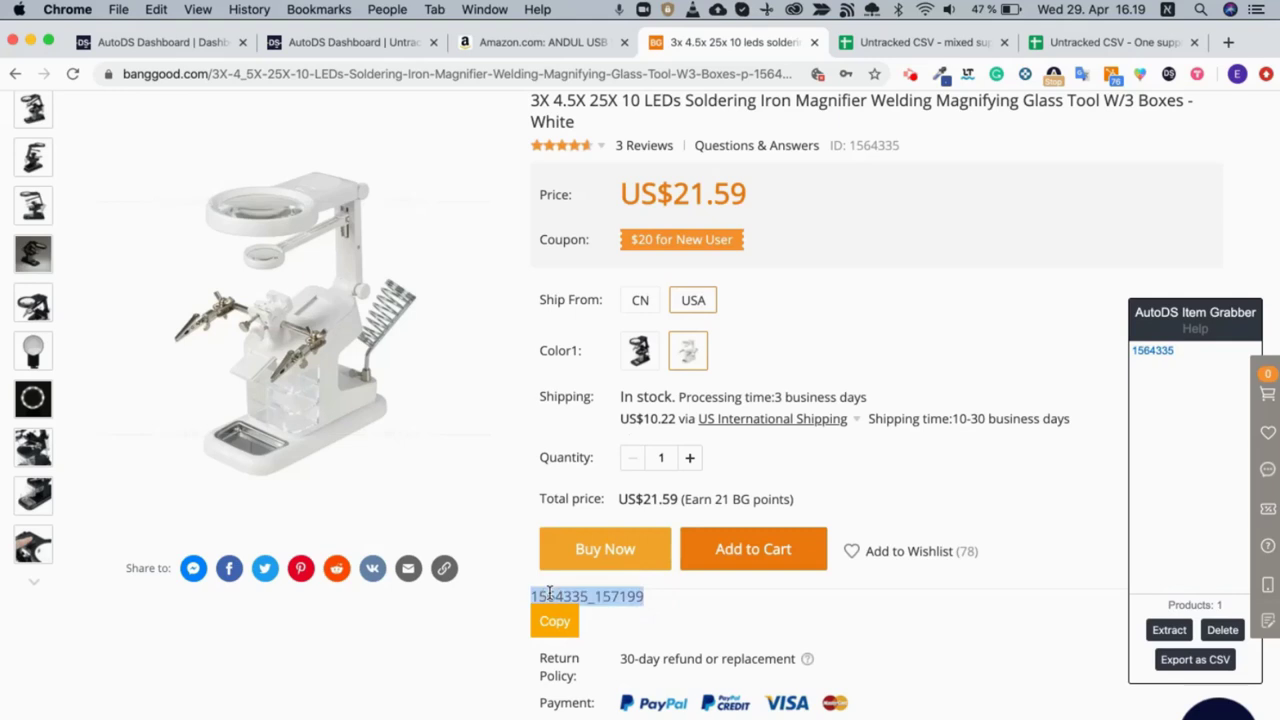
{"action": "left_click", "coordinate": [533, 595]}
{"action": "left_click_drag", "start_coordinate": [531, 594], "coordinate": [588, 595]}
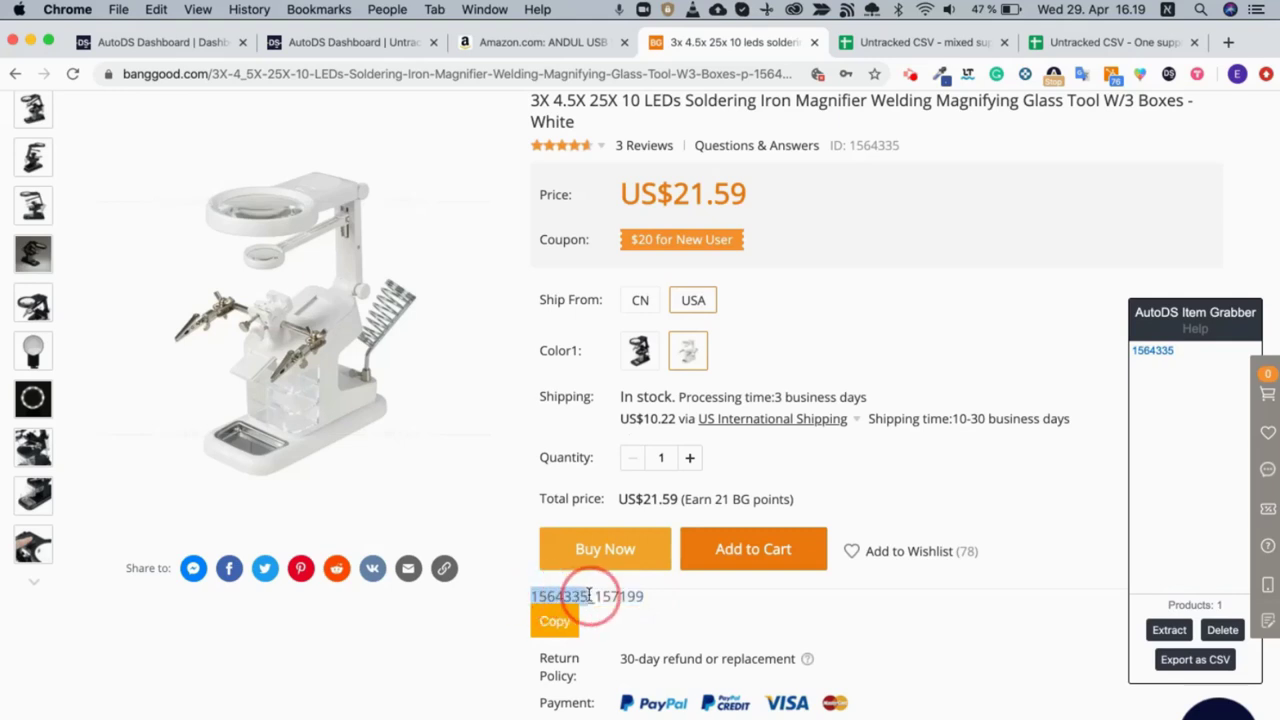
{"action": "left_click", "coordinate": [656, 601]}
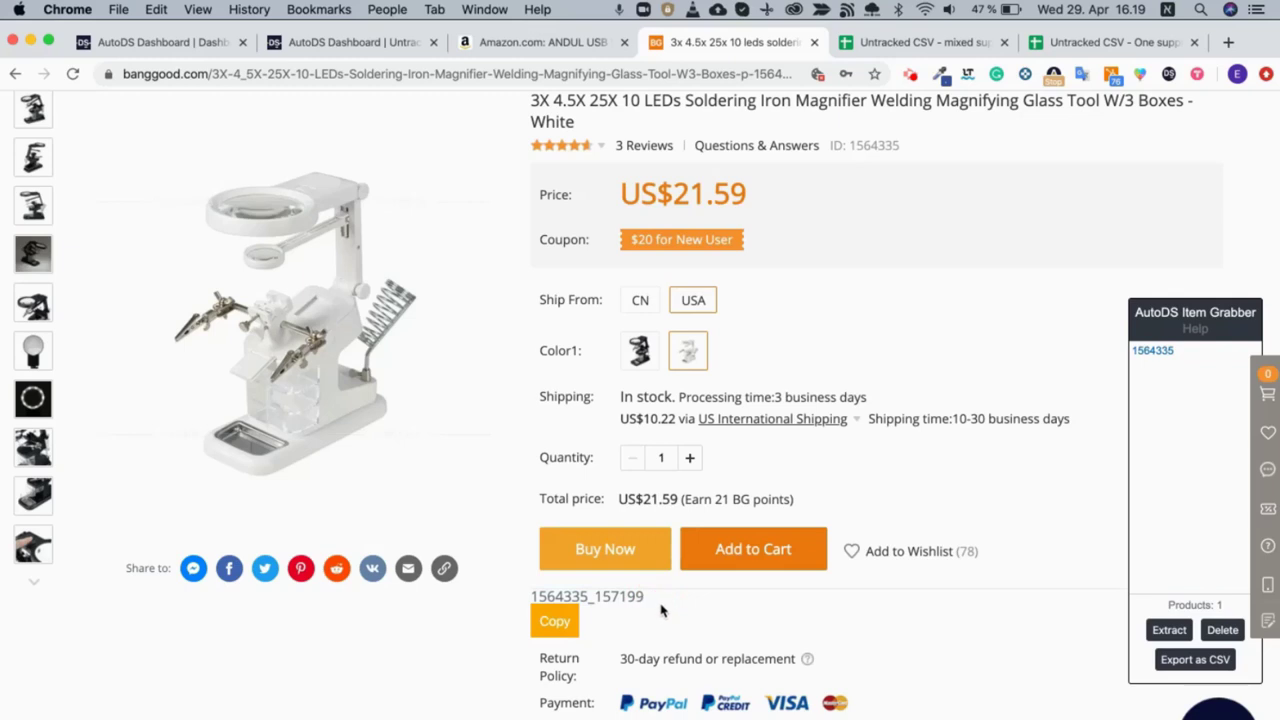
{"action": "left_click_drag", "start_coordinate": [645, 604], "coordinate": [602, 601]}
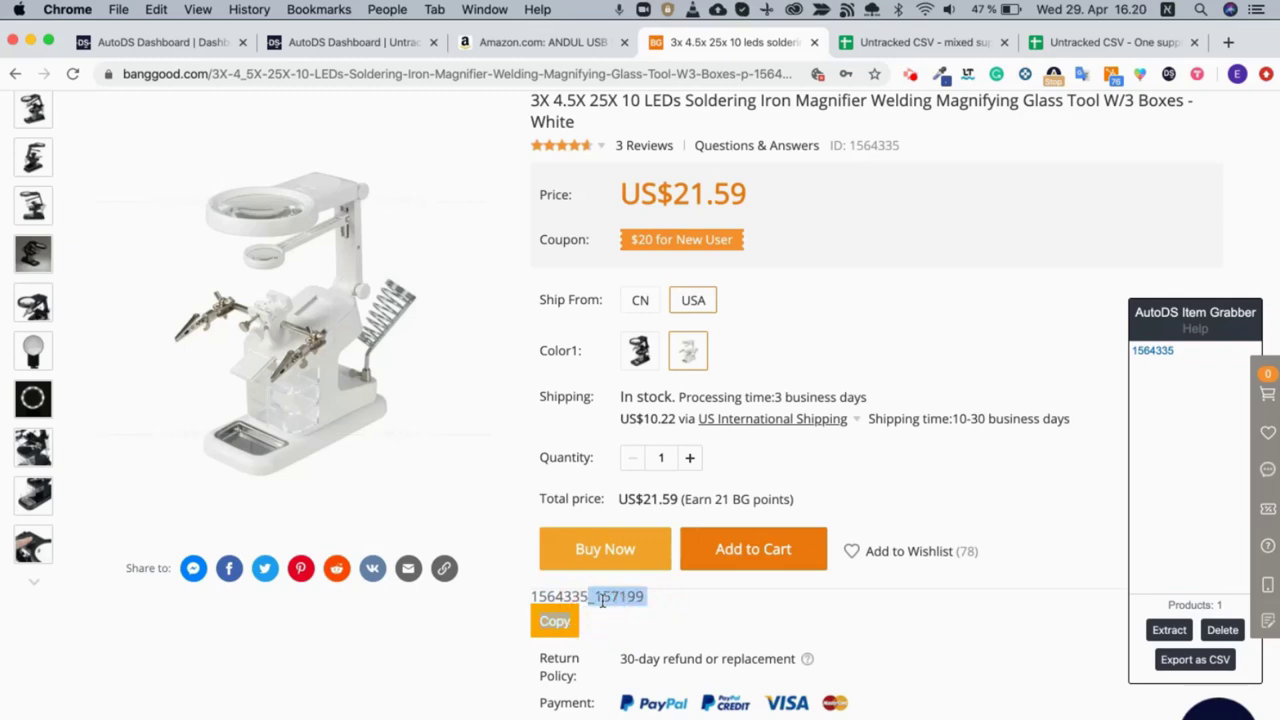
{"action": "left_click", "coordinate": [651, 616]}
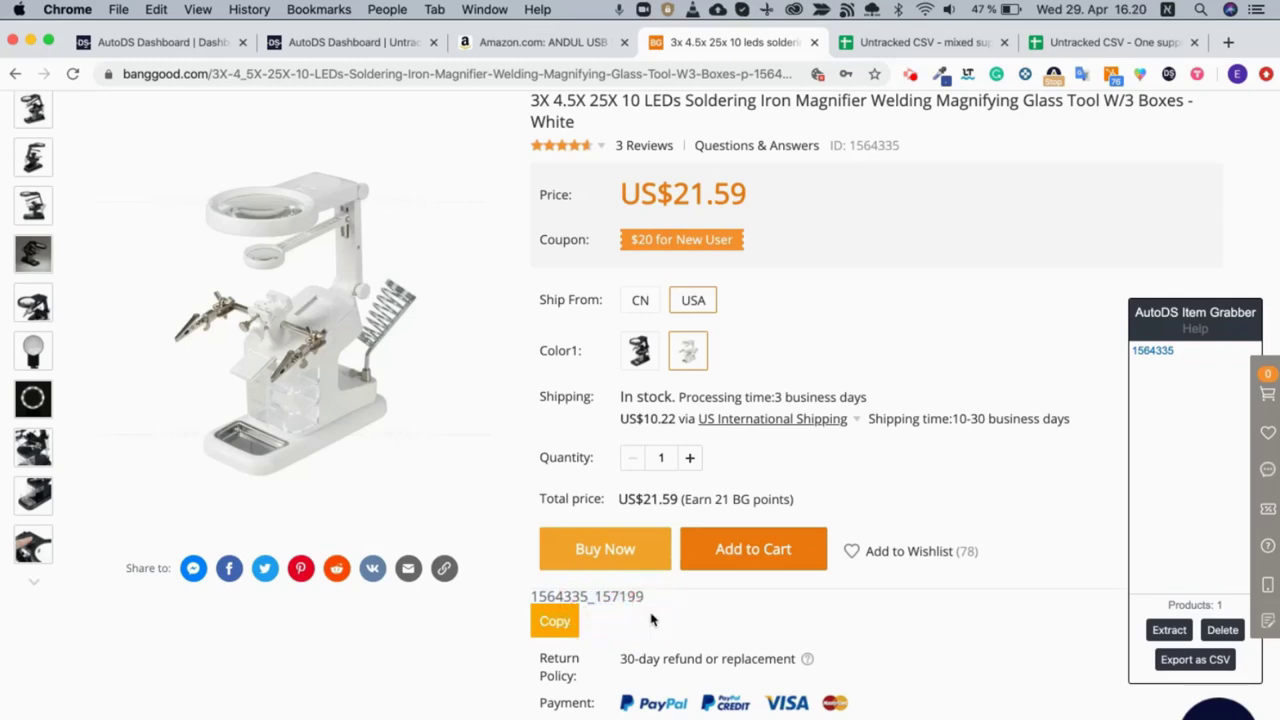
{"action": "left_click", "coordinate": [555, 621]}
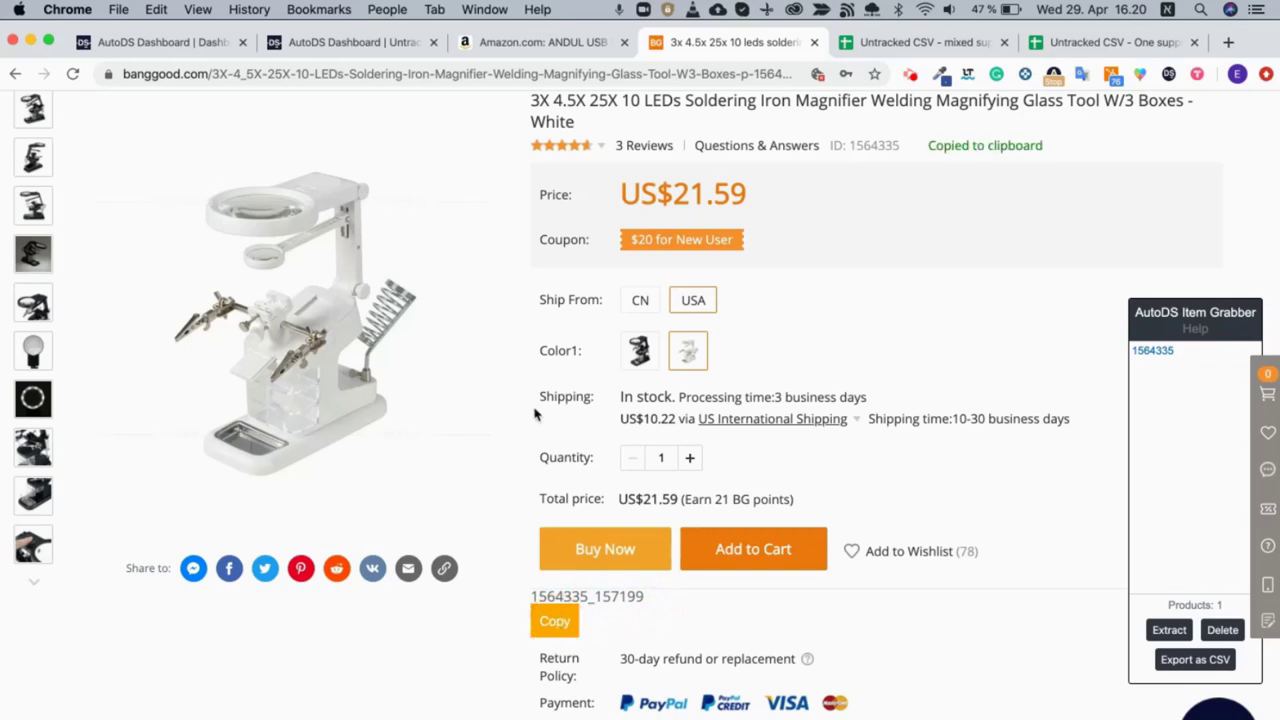
Step: In AutoDS, paste 1564335_157199 as the soldering magnifier listing's Source ID and set its source site to BangGood
{"action": "left_click", "coordinate": [393, 42]}
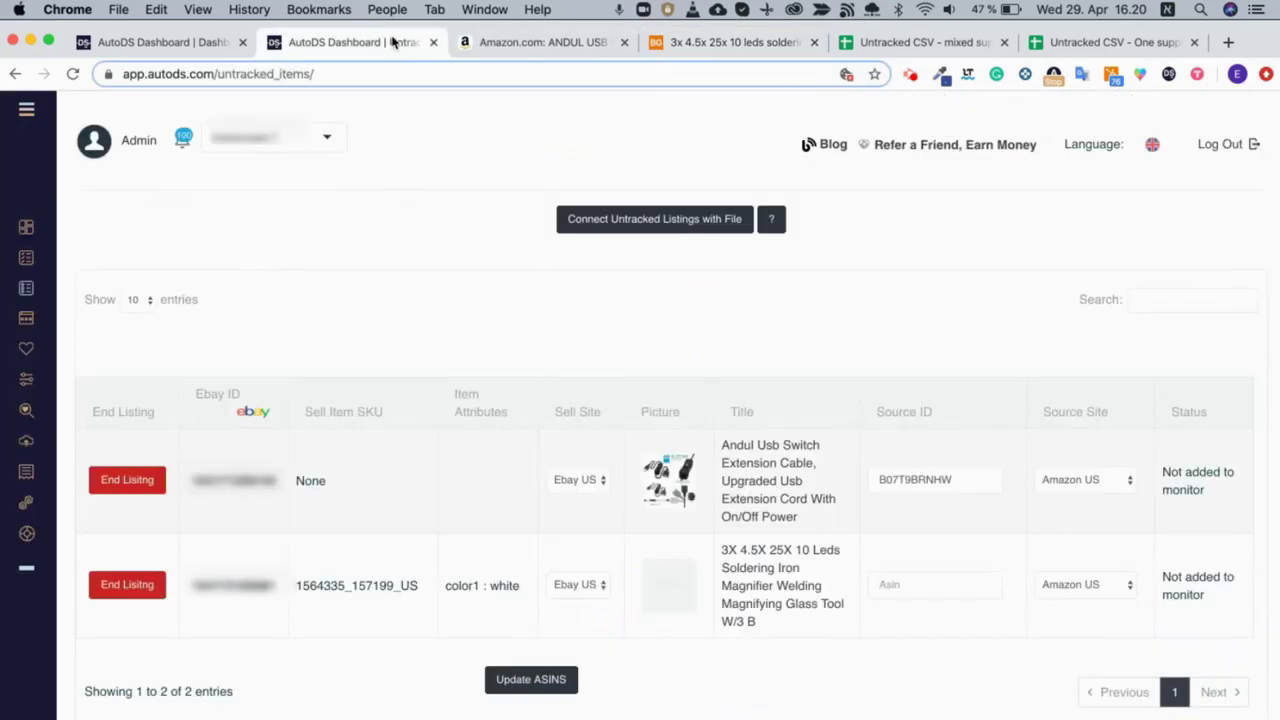
{"action": "left_click", "coordinate": [907, 585]}
{"action": "key", "text": "super+v"}
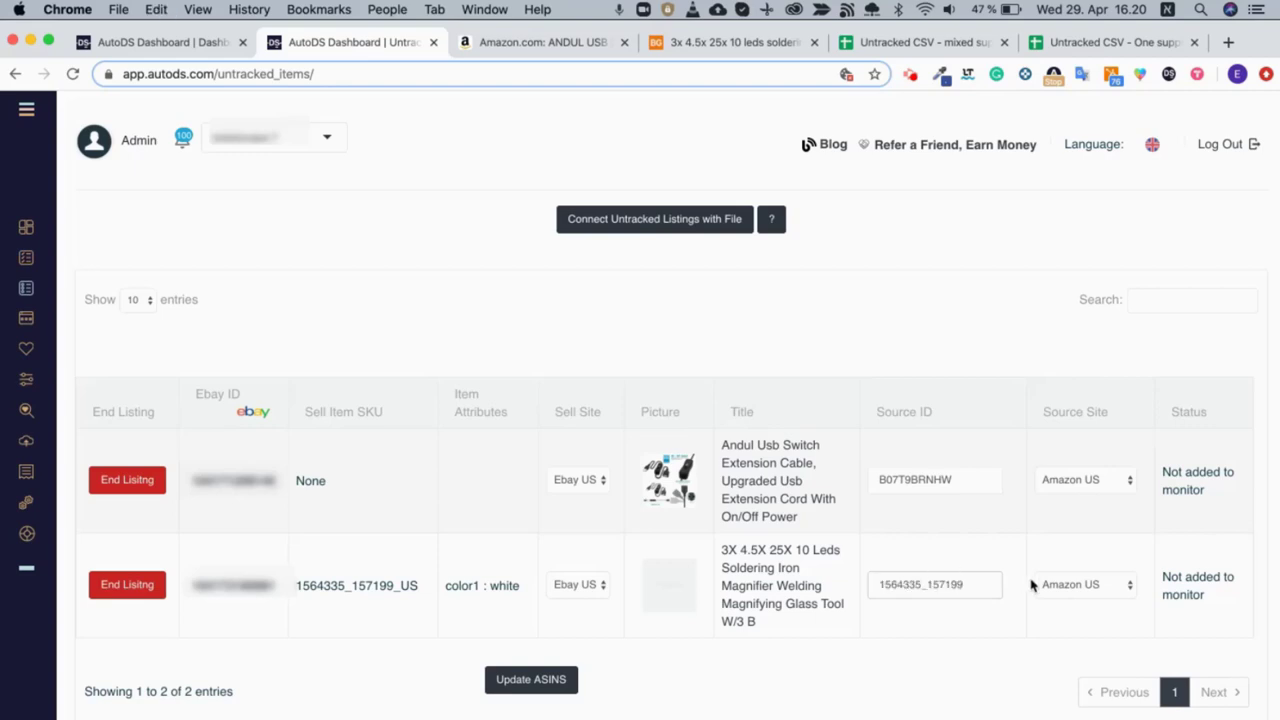
{"action": "left_click", "coordinate": [1066, 586]}
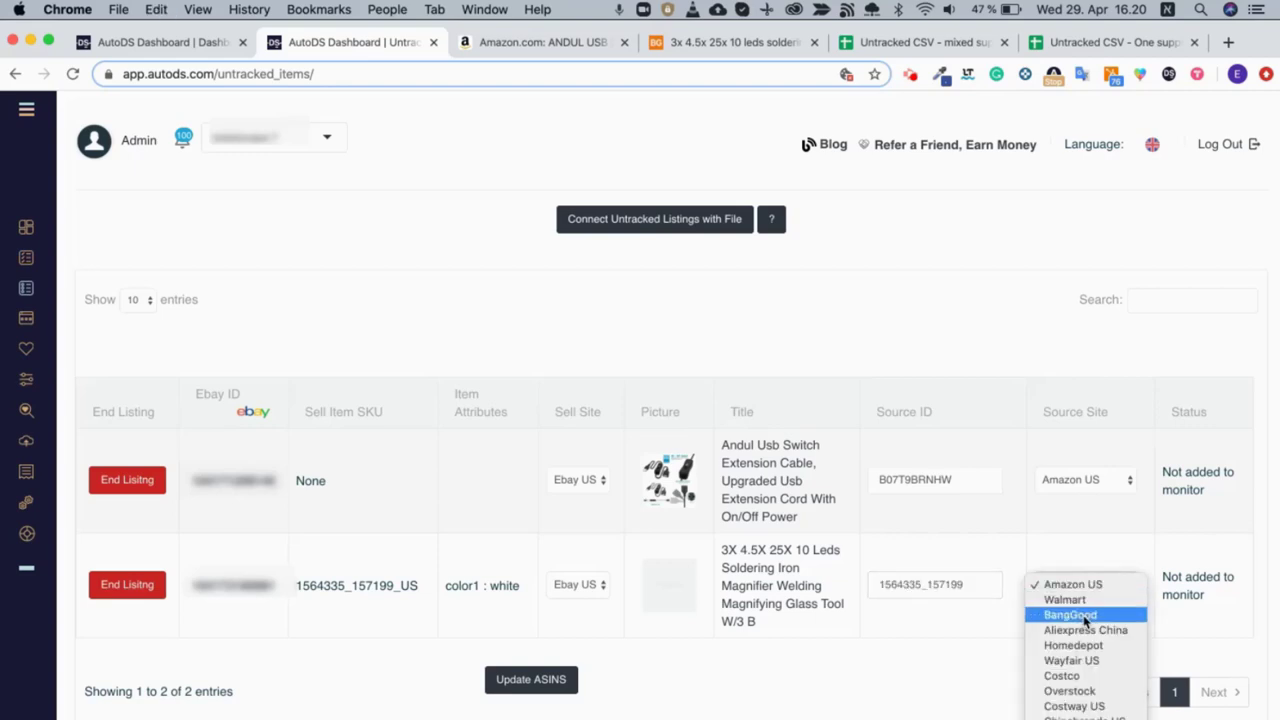
{"action": "left_click", "coordinate": [1083, 614]}
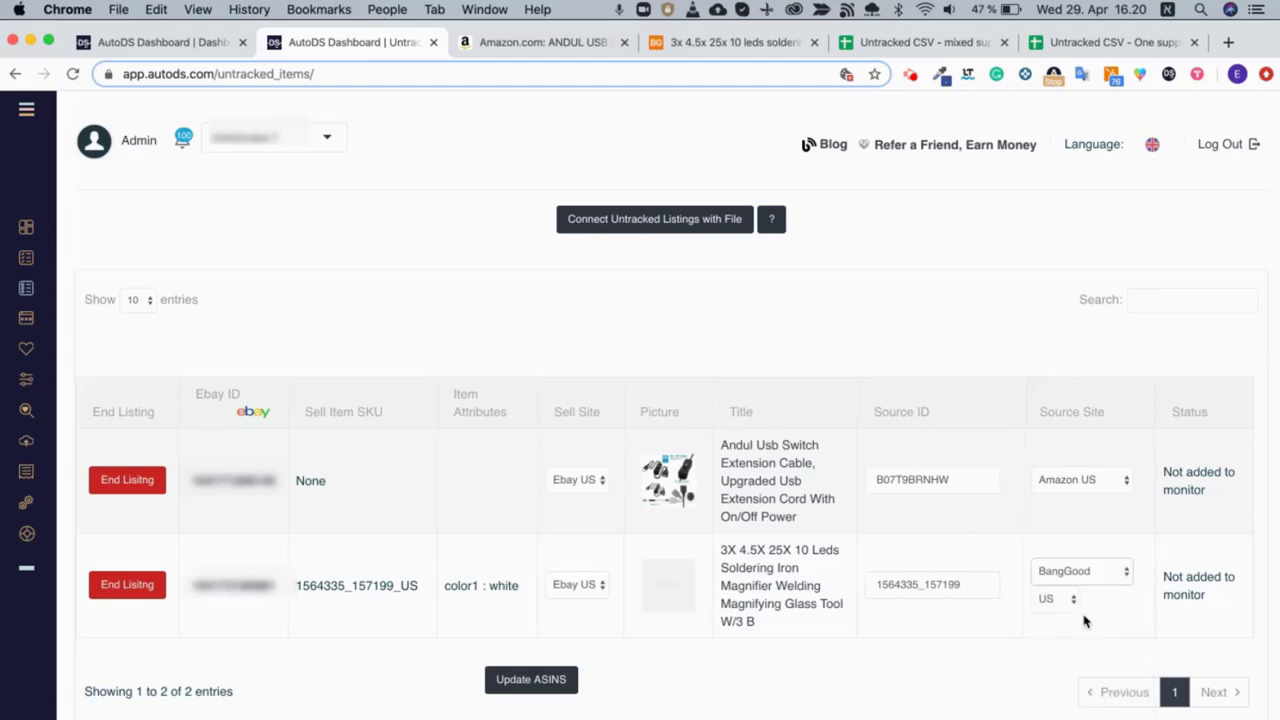
Step: Keep US as the magnifier listing's BangGood region and submit the ASIN update for the untracked listings
{"action": "left_click", "coordinate": [1066, 600]}
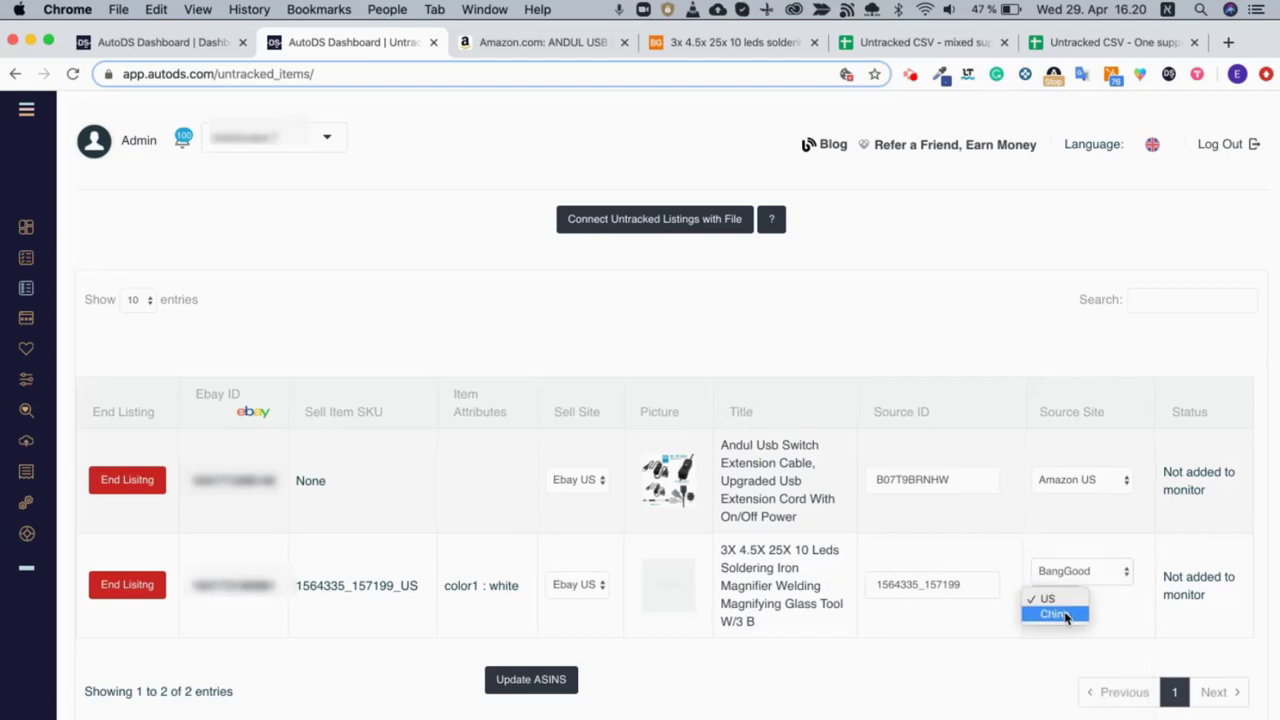
{"action": "left_click", "coordinate": [1058, 601]}
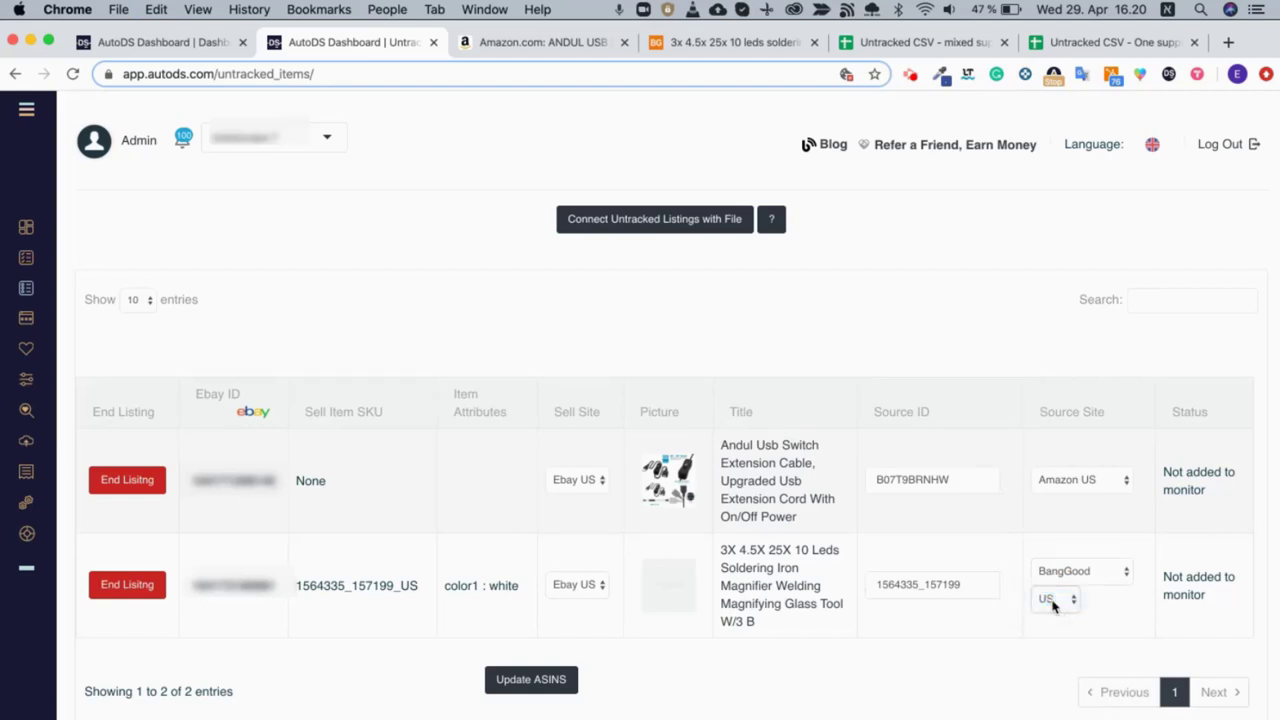
{"action": "left_click", "coordinate": [993, 634]}
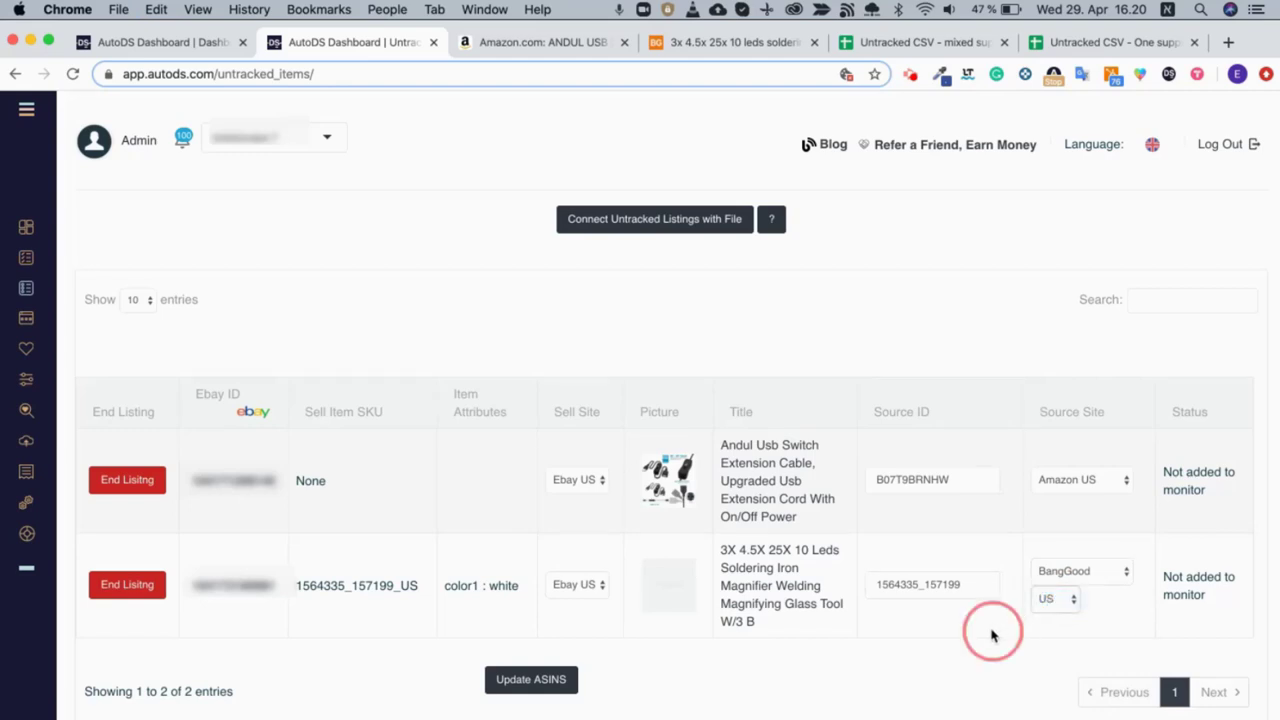
{"action": "left_click", "coordinate": [531, 680]}
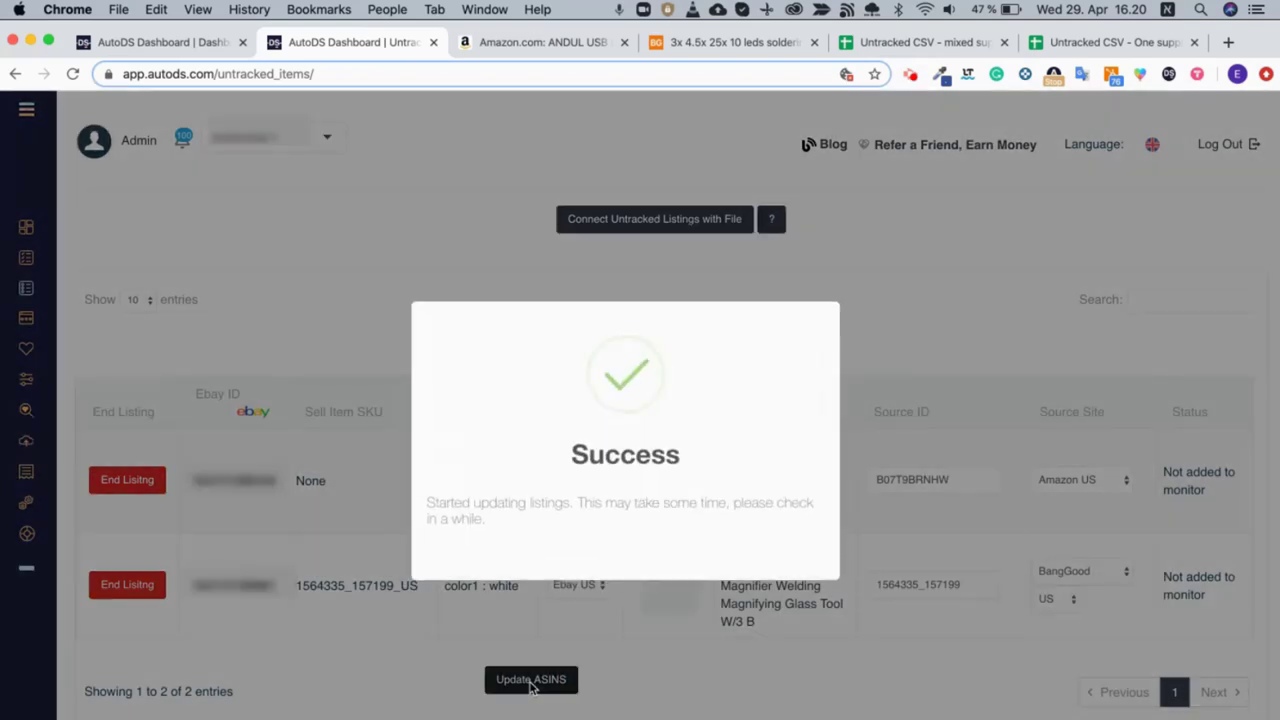